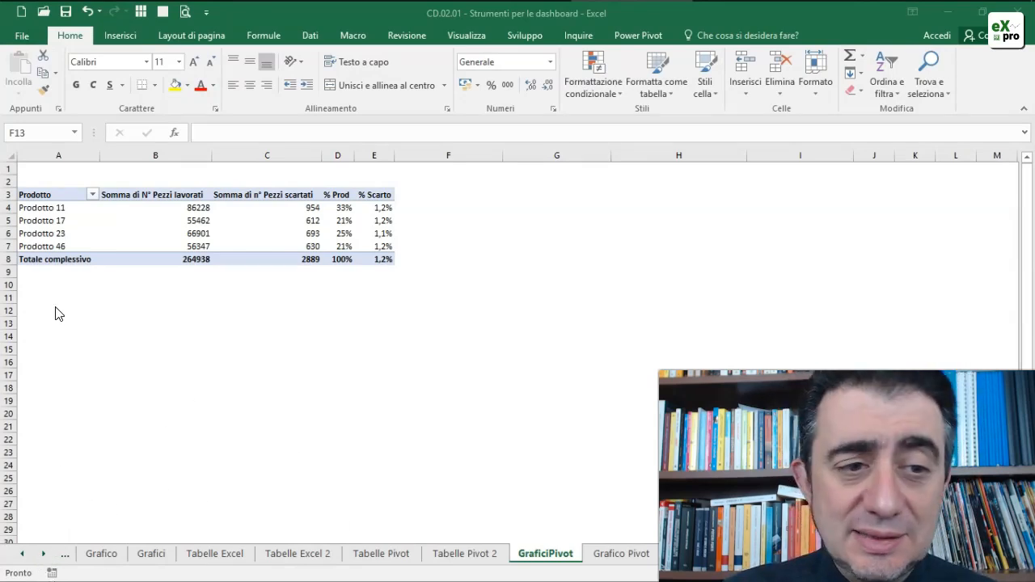
Insert a default column pivot chart from the Prodotto pivot table and place it just below the table.
left_click(180, 234)
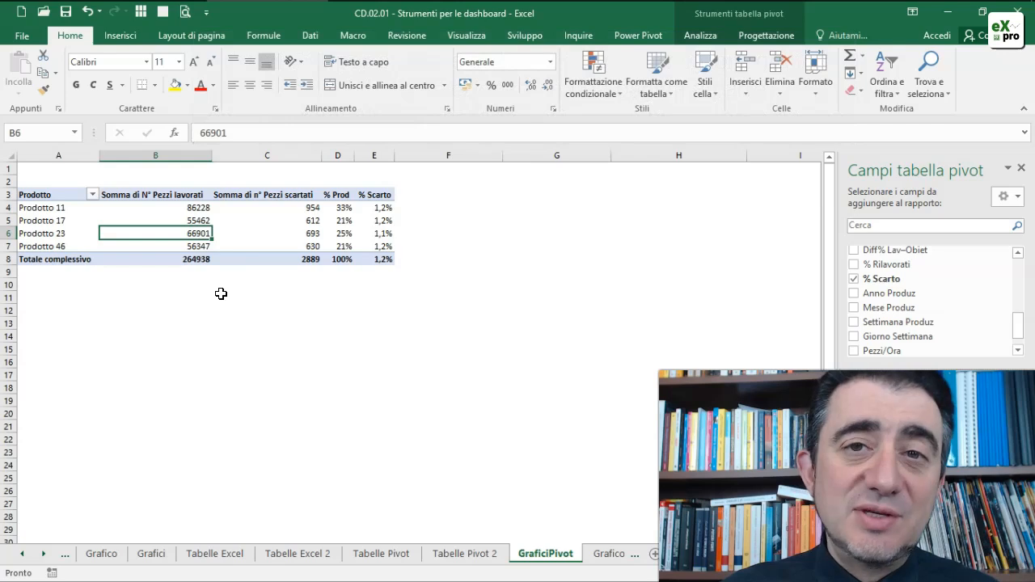
key("alt+F1")
left_click_drag(571, 307, 701, 247)
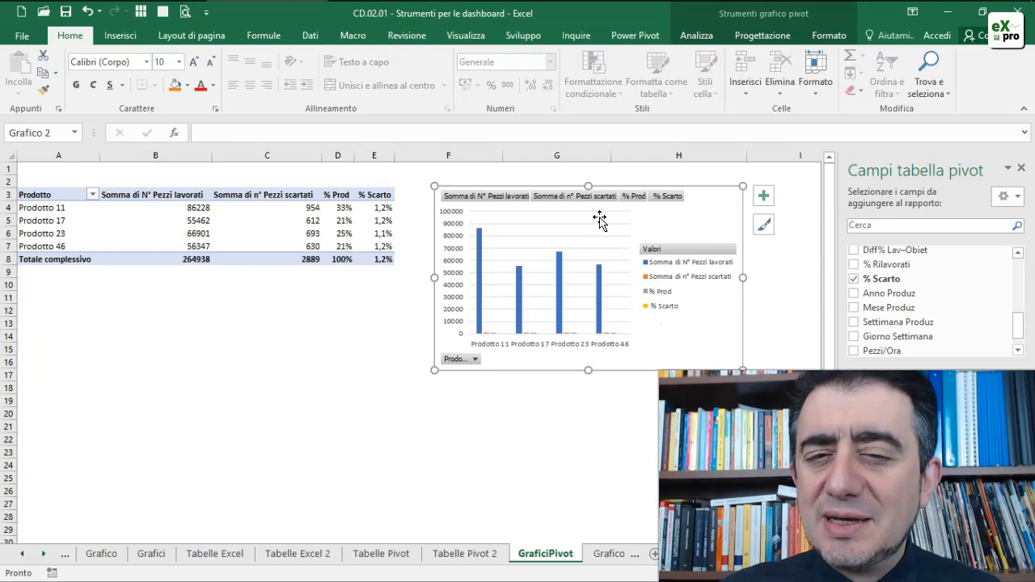
left_click_drag(668, 216, 288, 320)
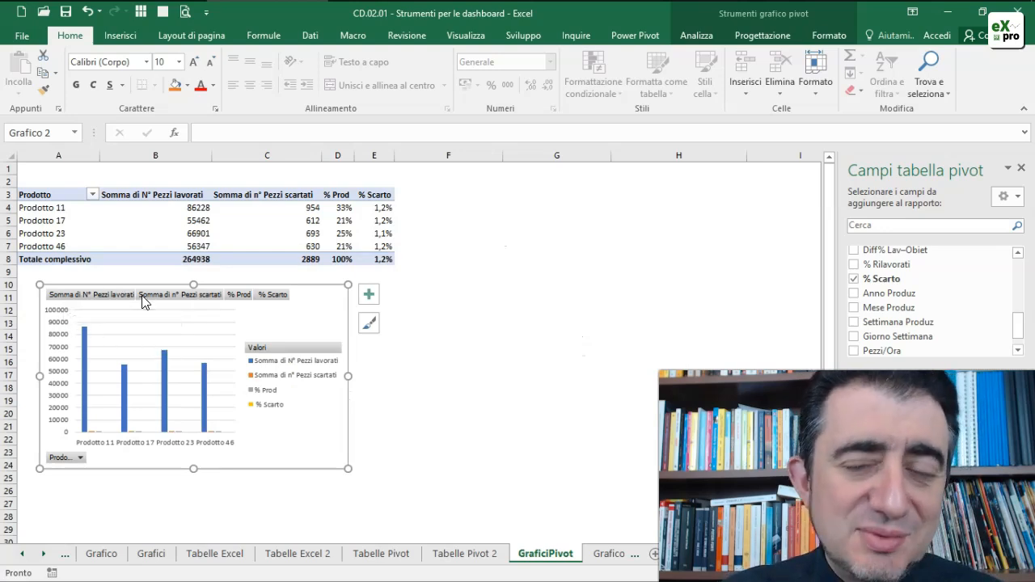
Examine the pivot chart's Prodotto filter and its available chart elements and styles without changing anything.
left_click(81, 459)
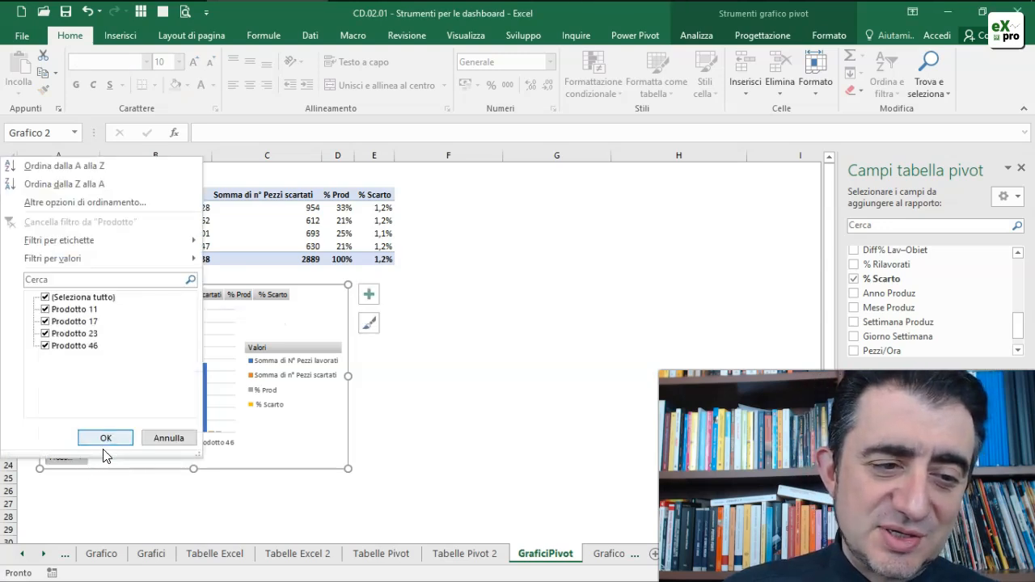
left_click(168, 438)
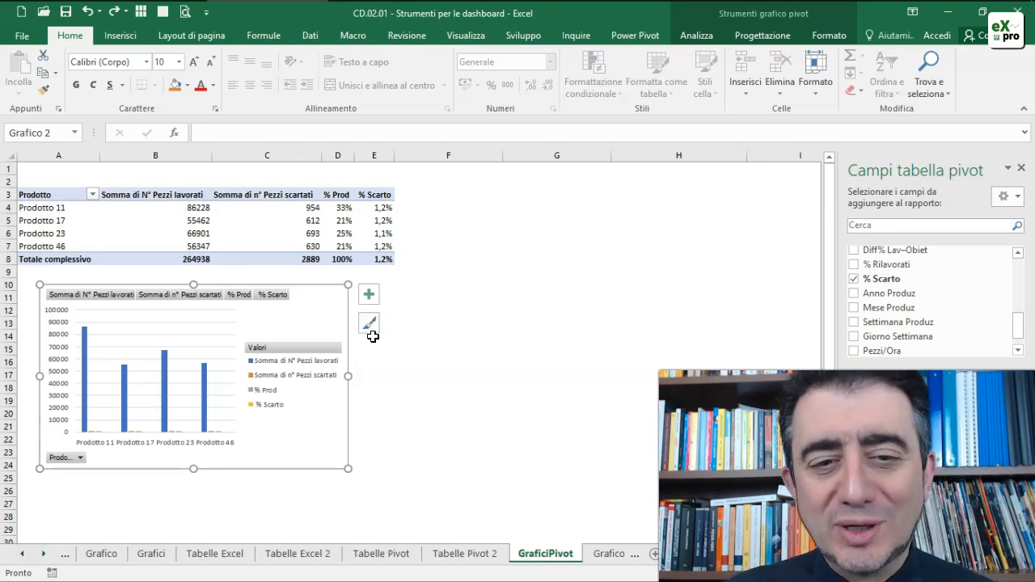
left_click(369, 294)
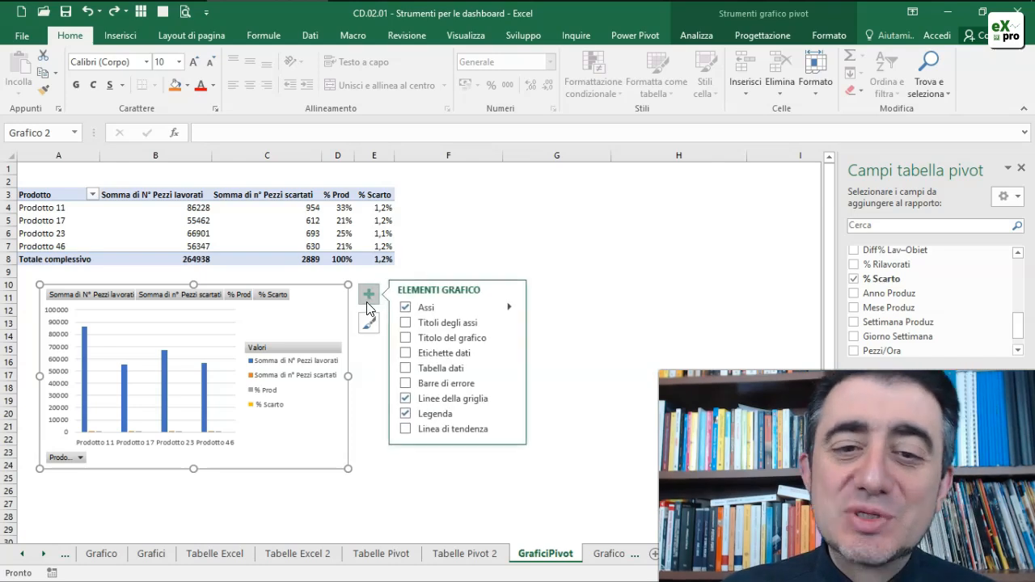
left_click(372, 334)
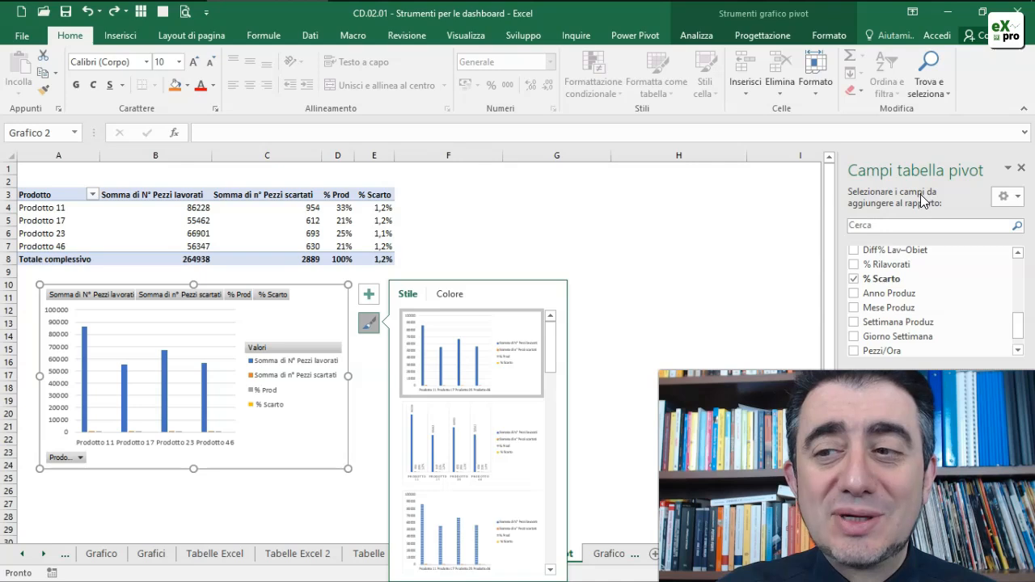
left_click(585, 218)
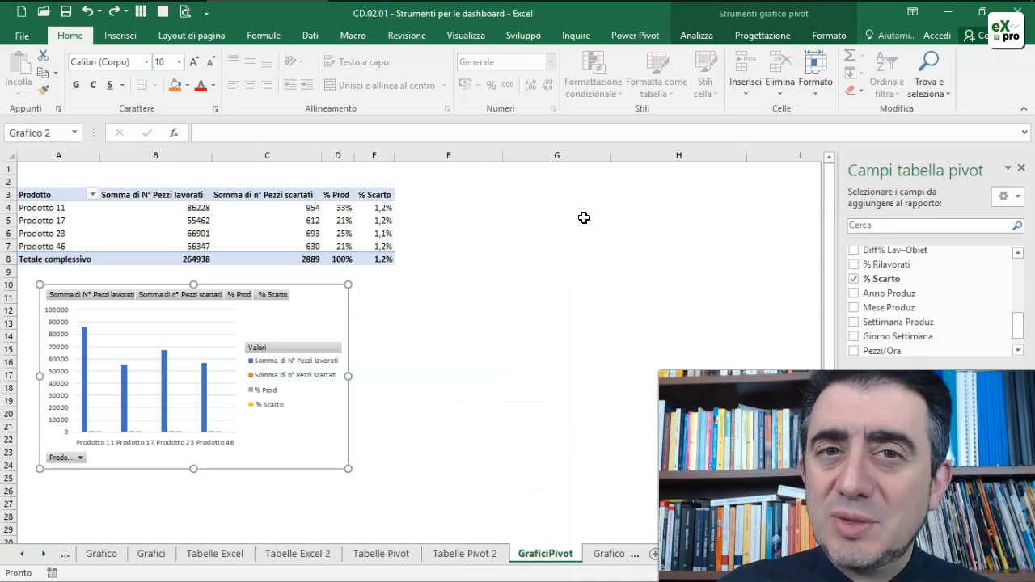
Undock the chart's field list and remove Somma di n° Pezzi scartati and Somma di N° Pezzi lavorati from the values.
left_click(315, 220)
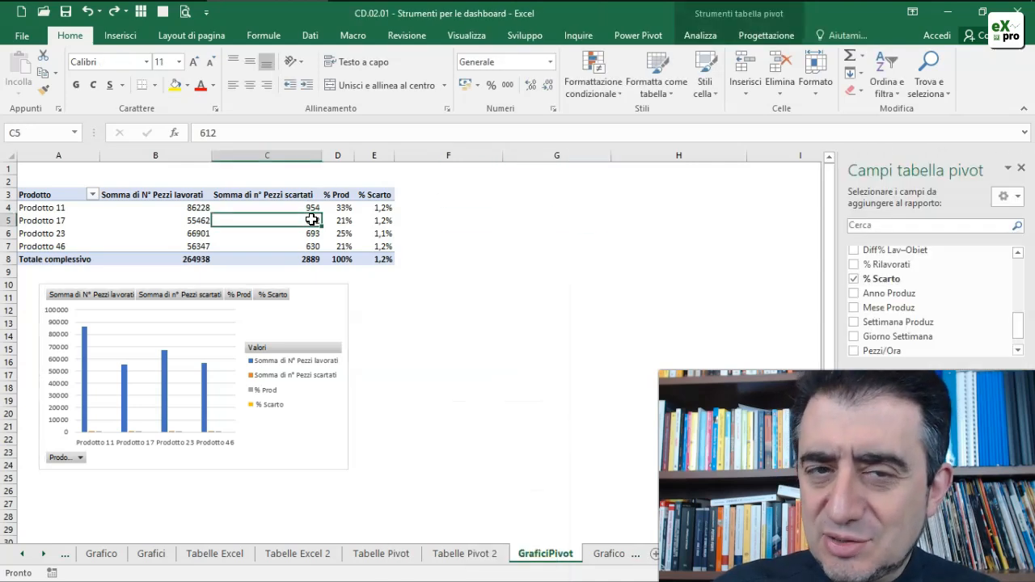
left_click(488, 219)
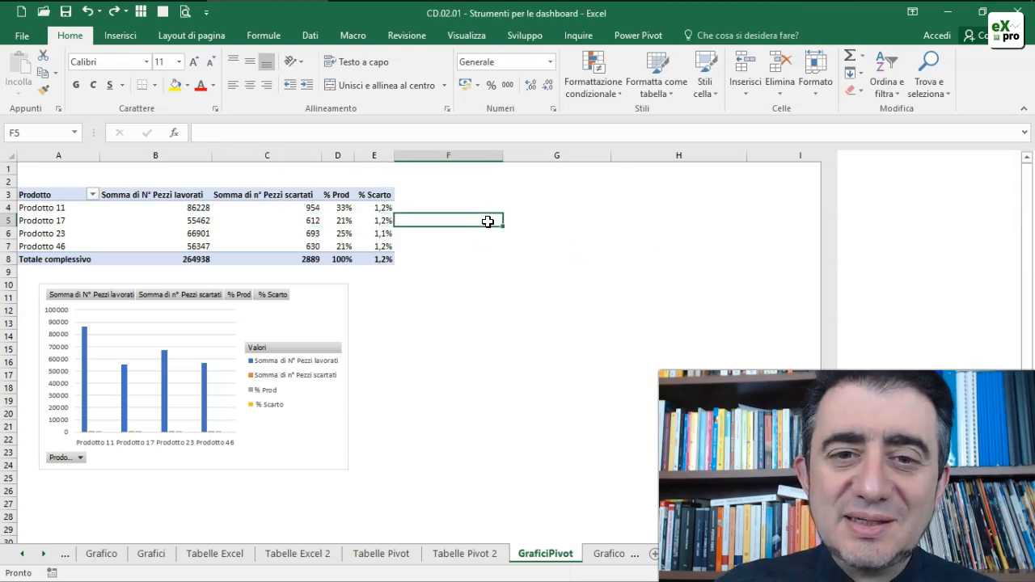
left_click(248, 321)
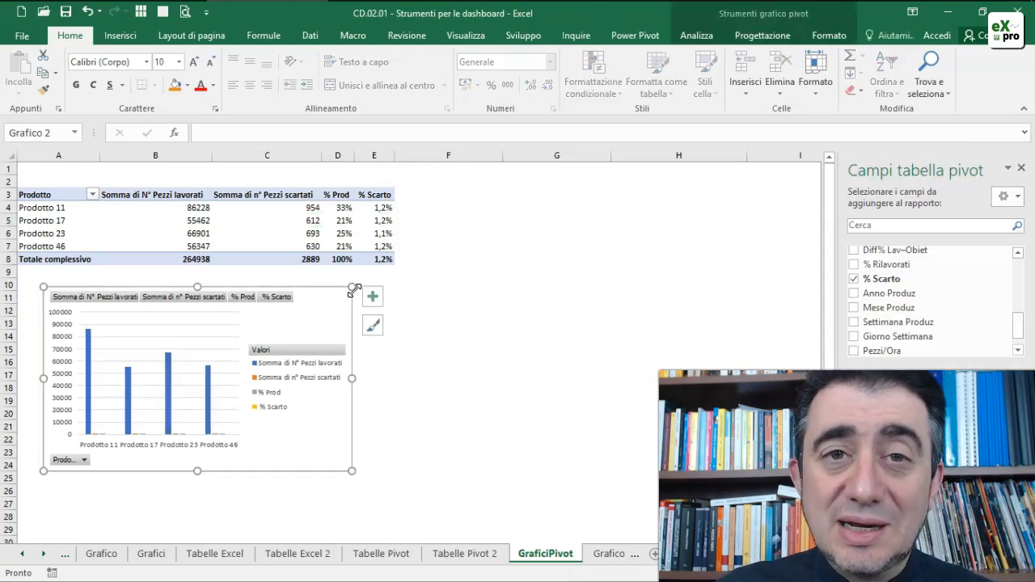
left_click_drag(915, 170, 510, 74)
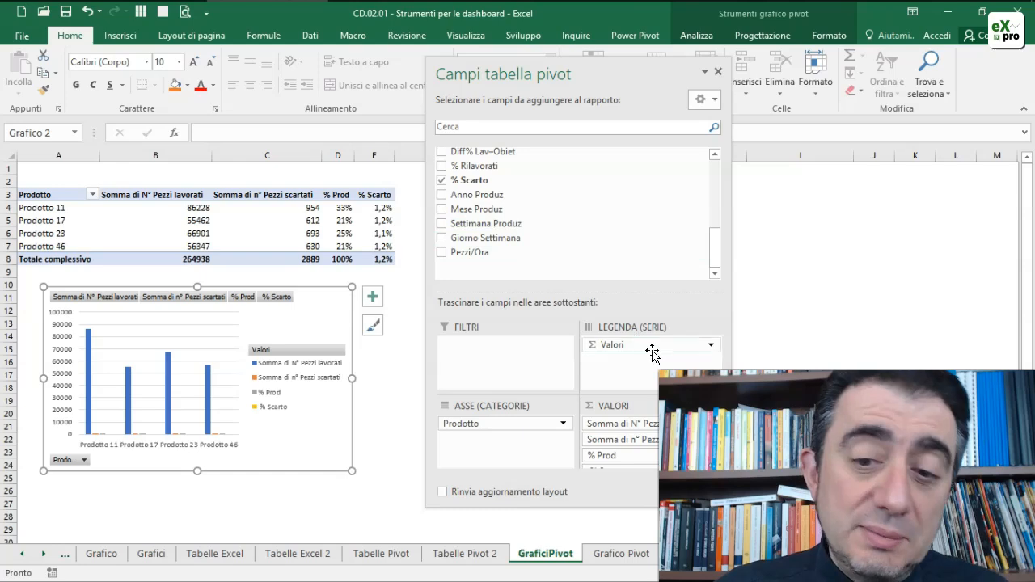
left_click_drag(647, 439, 772, 432)
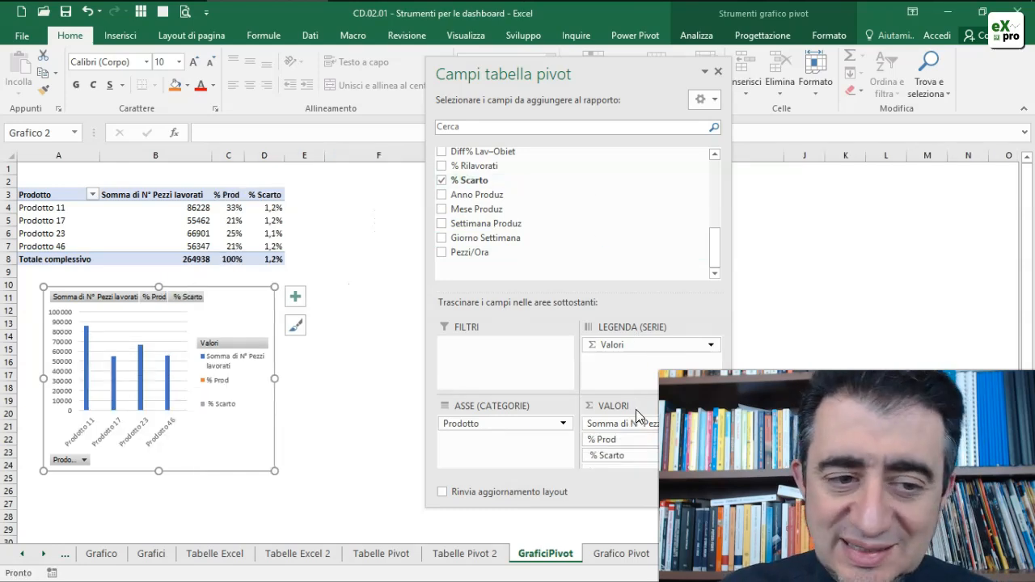
left_click_drag(655, 428, 628, 215)
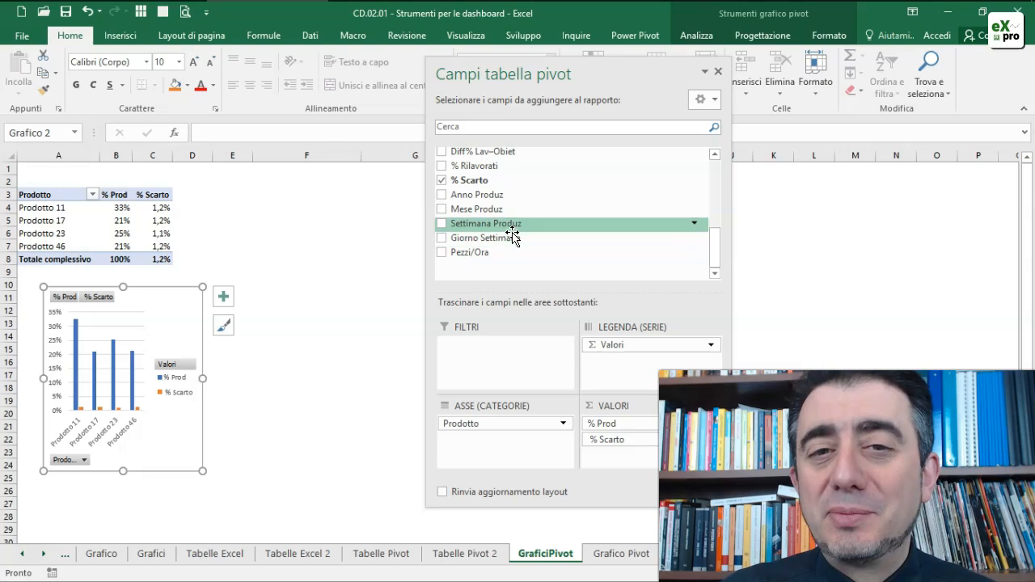
Move the pivot chart to its own new chart sheet.
left_click(415, 219)
left_click(177, 290)
right_click(177, 289)
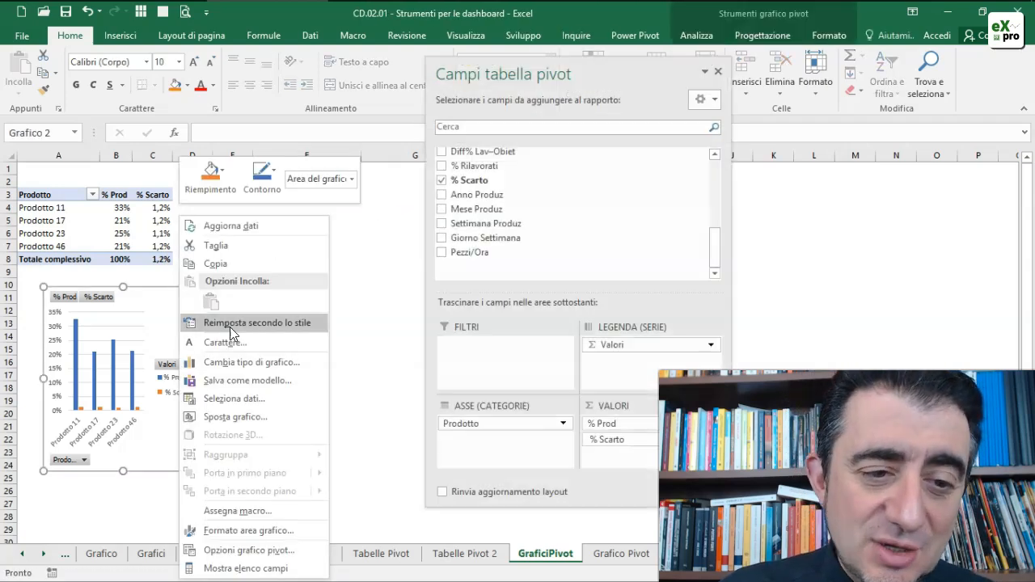
left_click(279, 416)
left_click(226, 387)
left_click(342, 459)
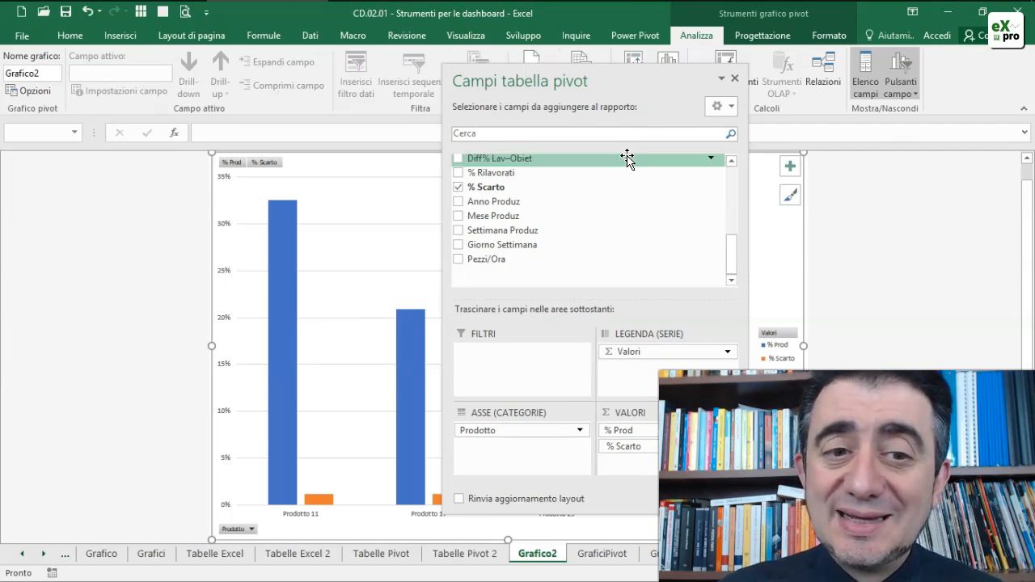
Hide the pivot chart's field list, also trying out showing and hiding it again.
left_click(739, 76)
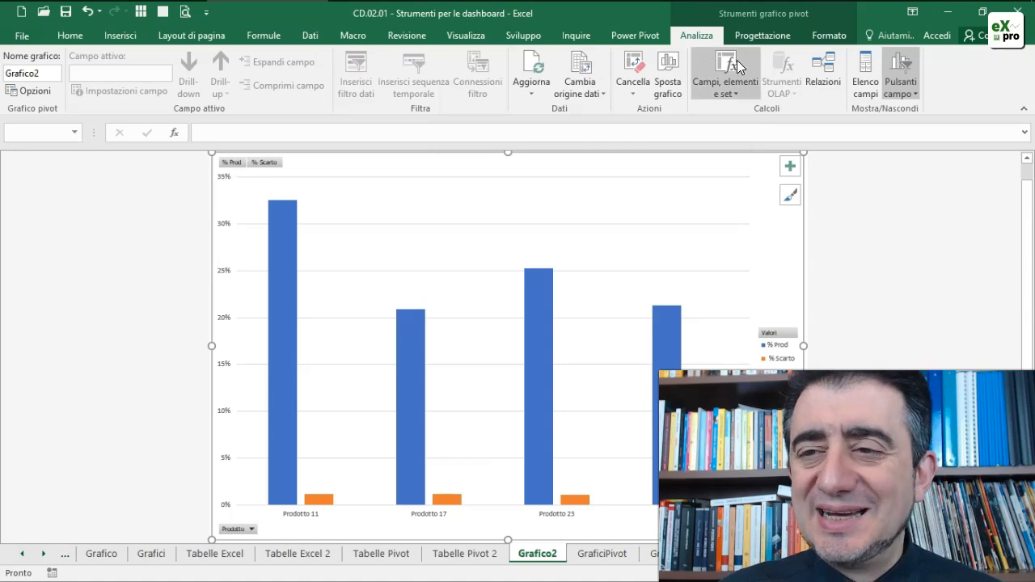
left_click(865, 69)
left_click(865, 69)
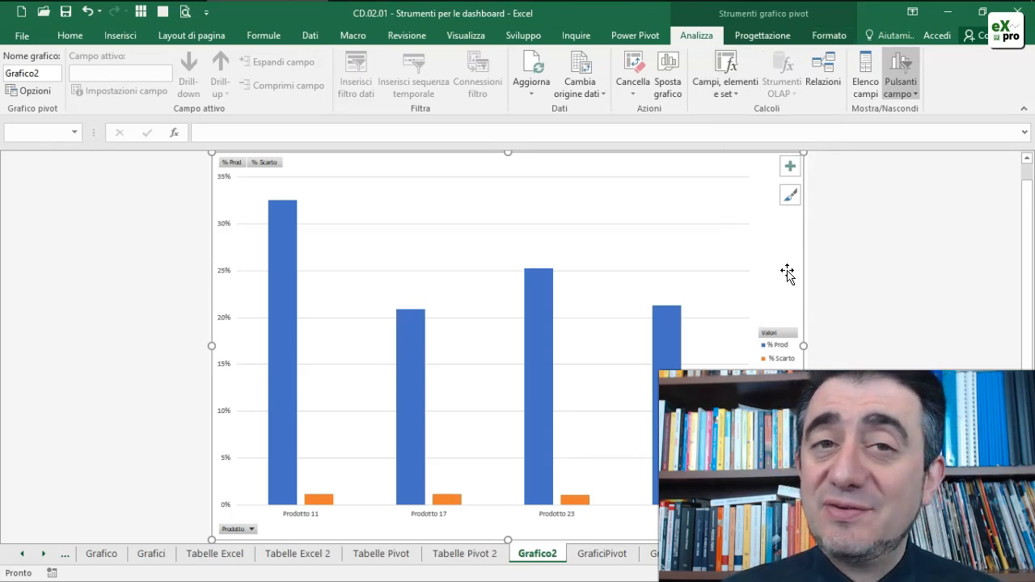
Look through the formatting, design and analysis options available for the pivot chart.
left_click(817, 40)
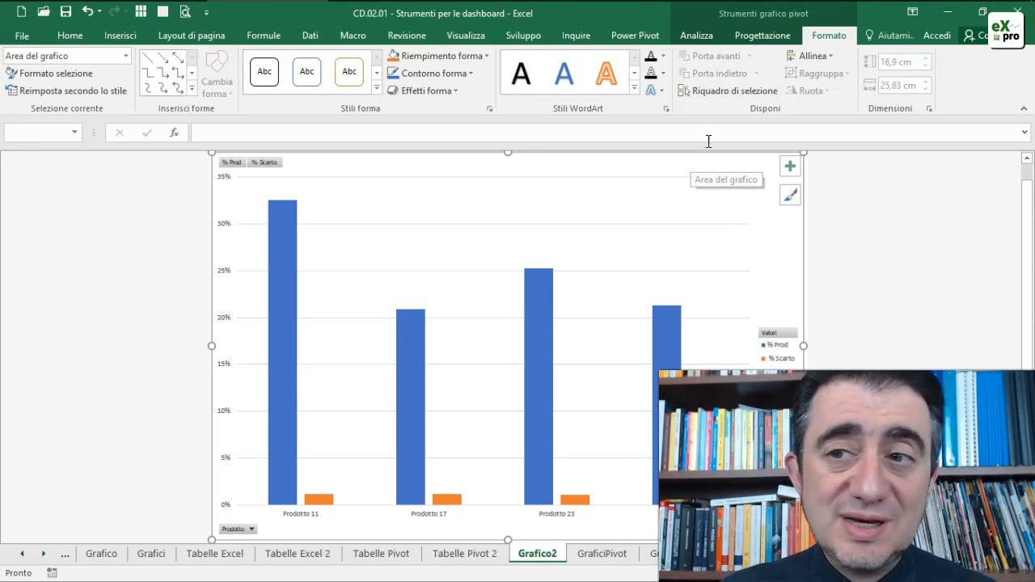
left_click(741, 39)
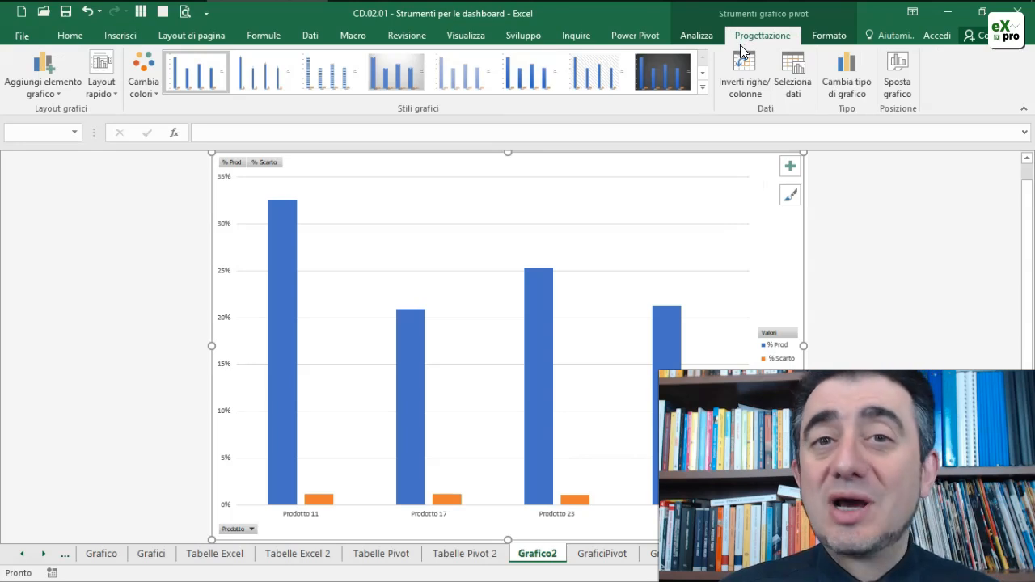
left_click(684, 35)
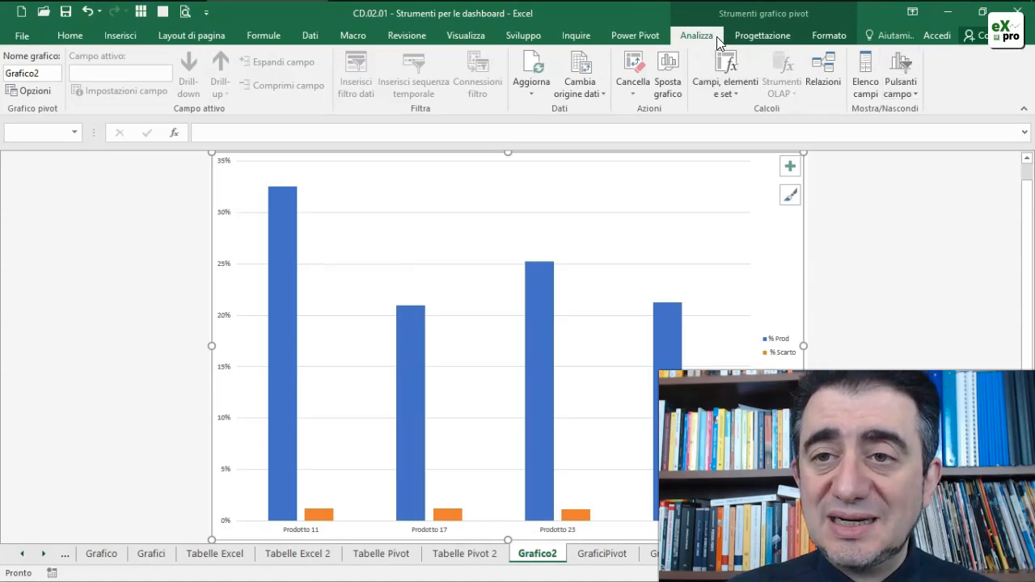
Show the field buttons on the pivot chart again and hide only the value field buttons.
left_click(905, 68)
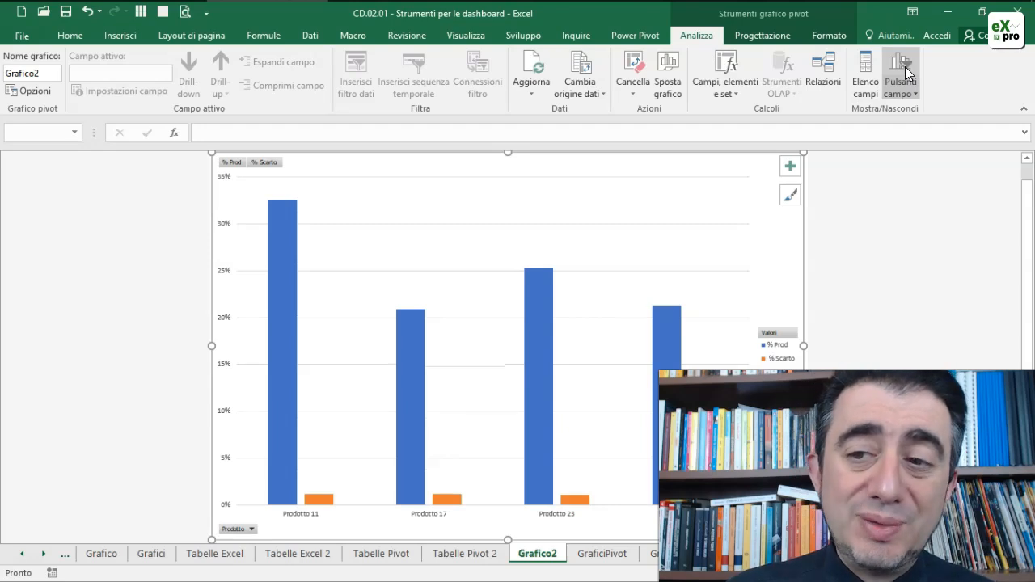
left_click(251, 529)
left_click(257, 529)
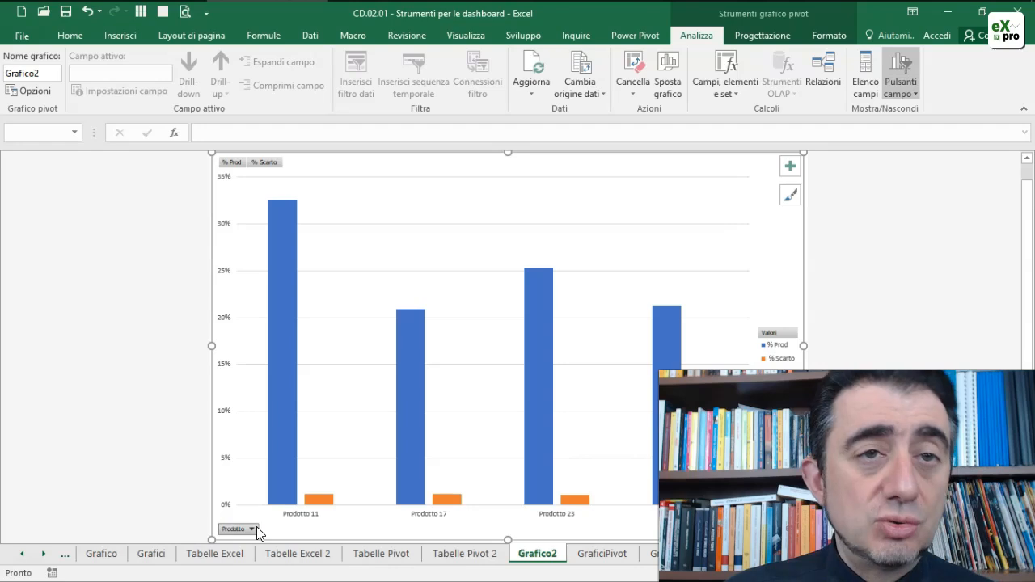
left_click(904, 89)
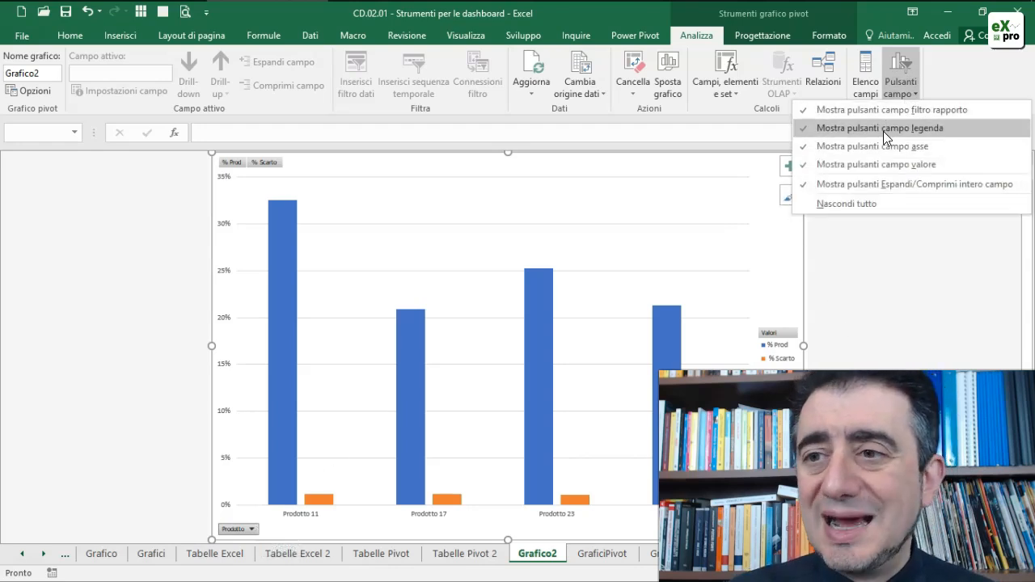
left_click(921, 164)
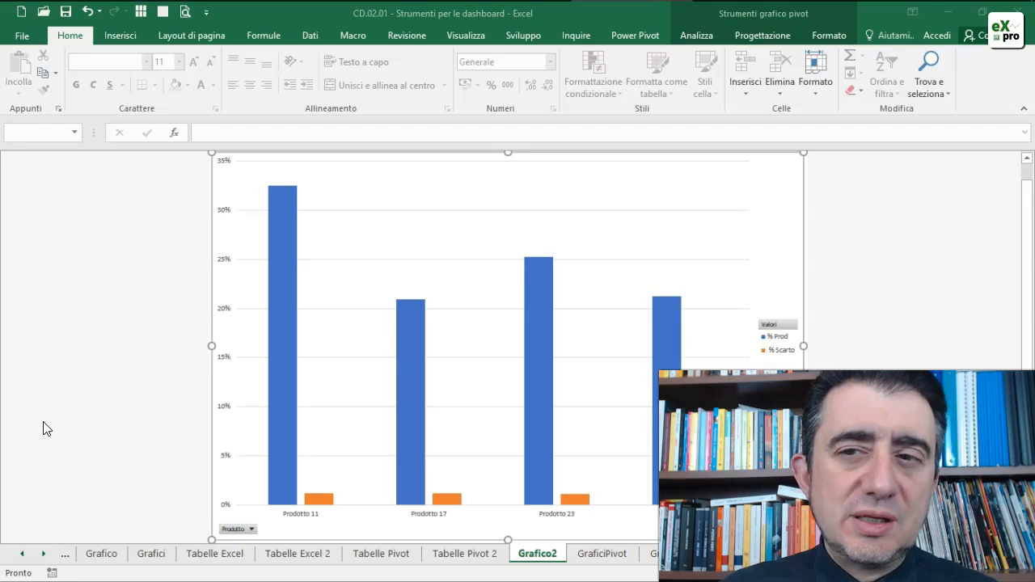
mouse_move(293, 384)
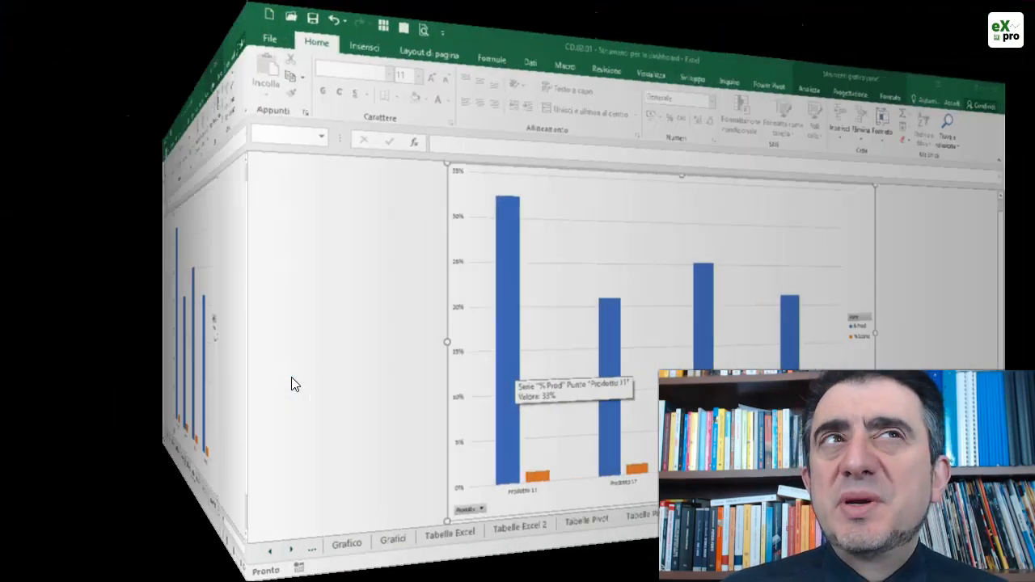